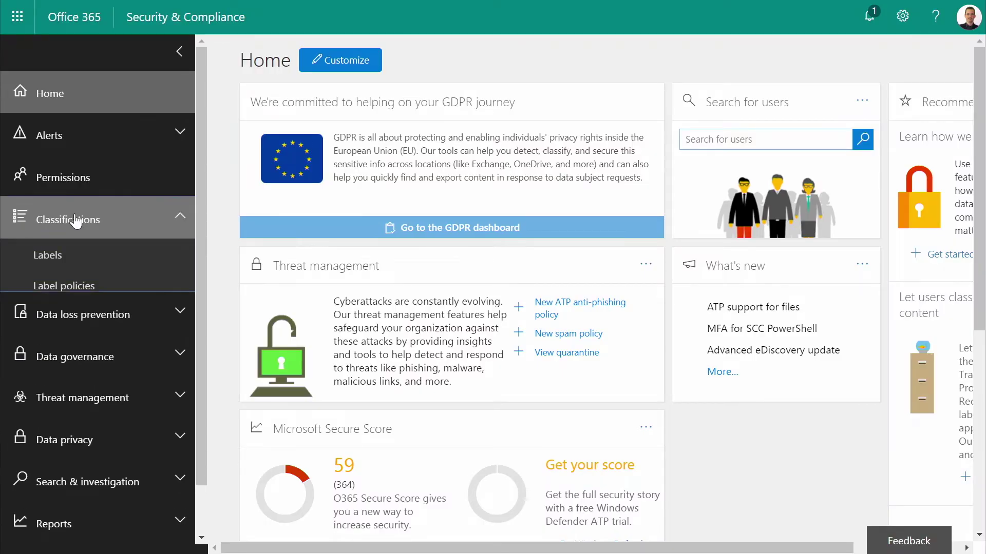
# Step: From the retention labels list, create a label named 'Legal Contracts' and advance to its settings
pyautogui.click(48, 255)
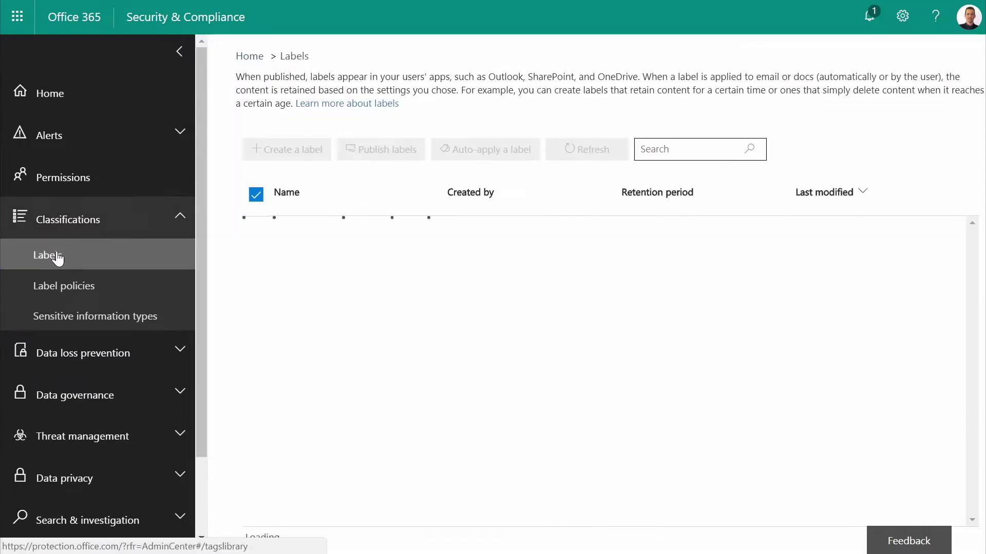
pyautogui.click(271, 151)
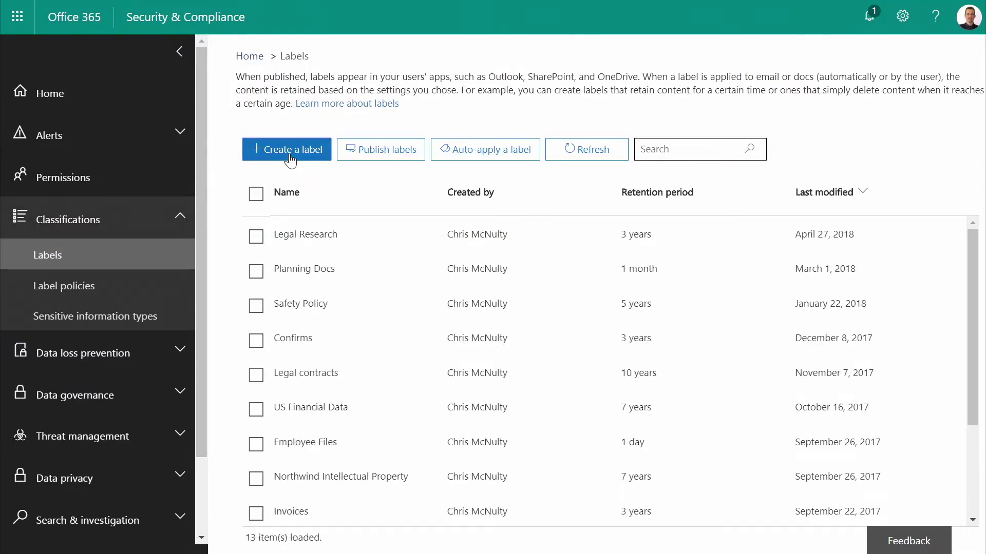
pyautogui.write('Legal Contracts')
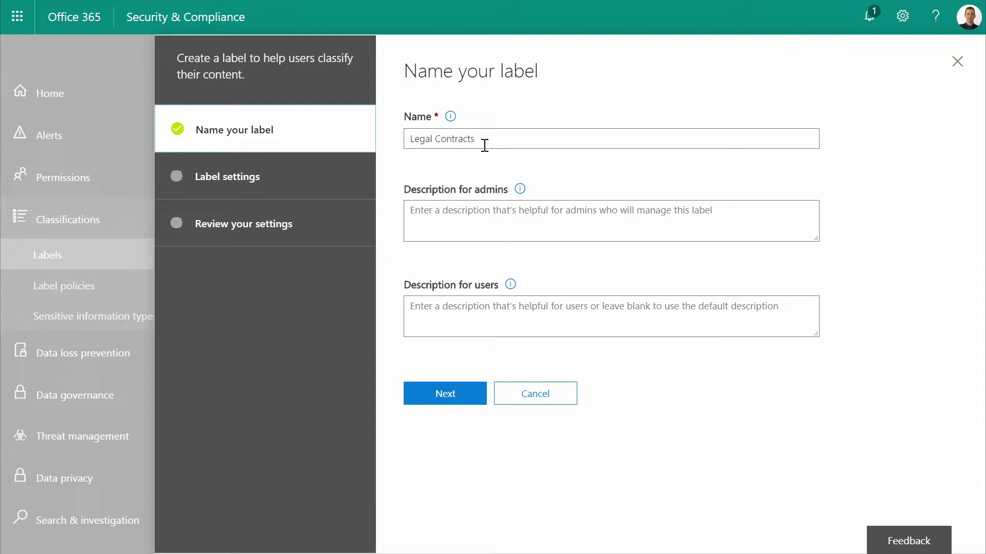
pyautogui.click(451, 397)
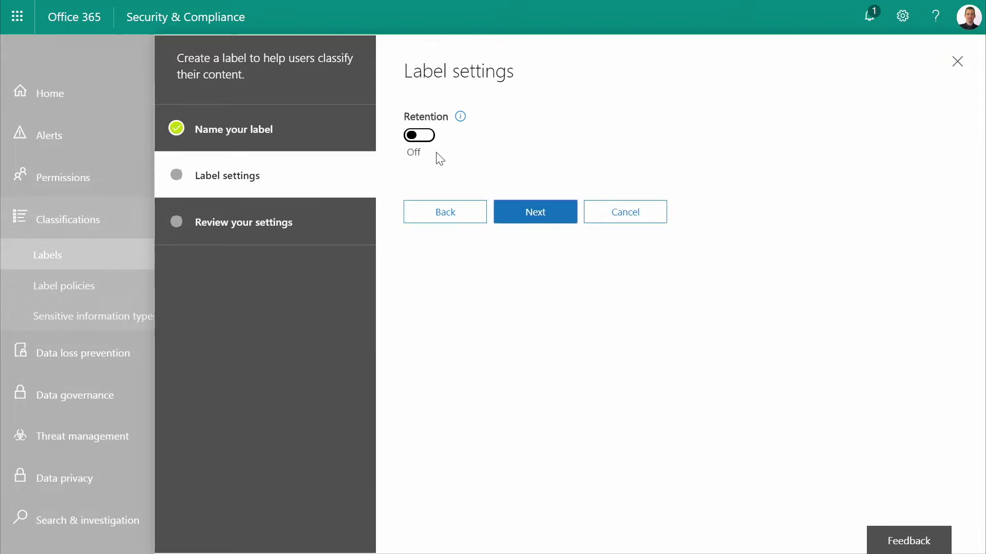
# Step: Turn retention on for 10 years instead of 7, ending with a disposition review
pyautogui.click(424, 138)
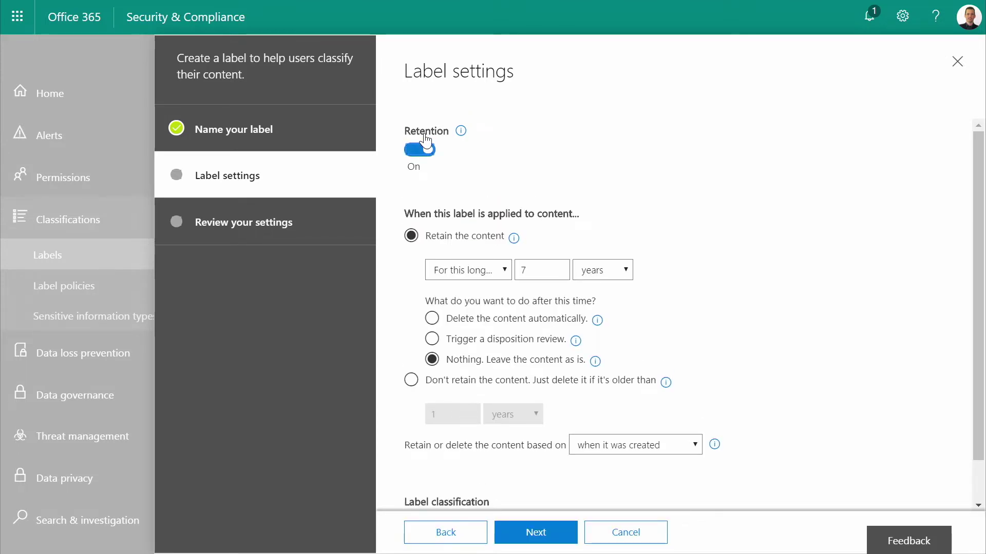
pyautogui.click(542, 269)
pyautogui.press('BackSpace')
pyautogui.write('10')
pyautogui.click(432, 319)
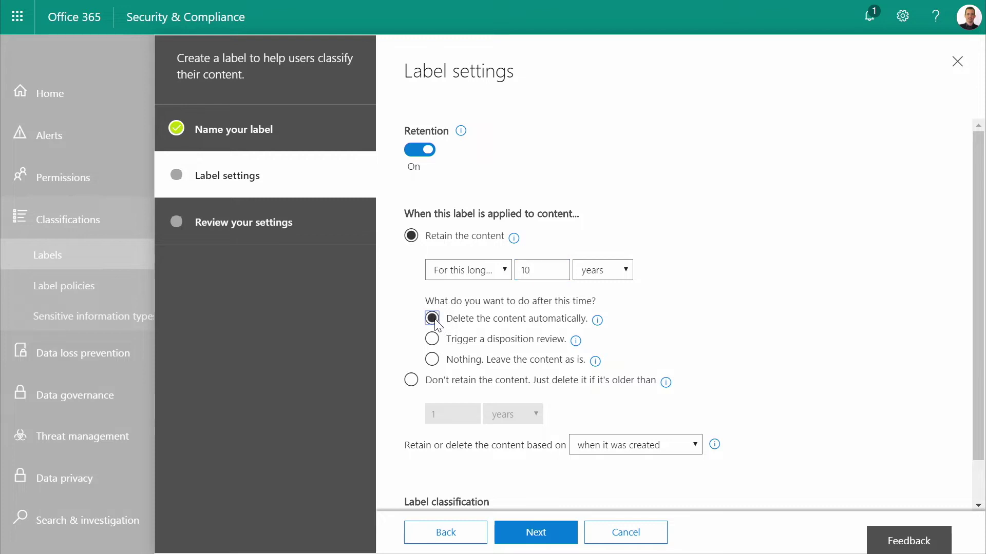
pyautogui.click(433, 339)
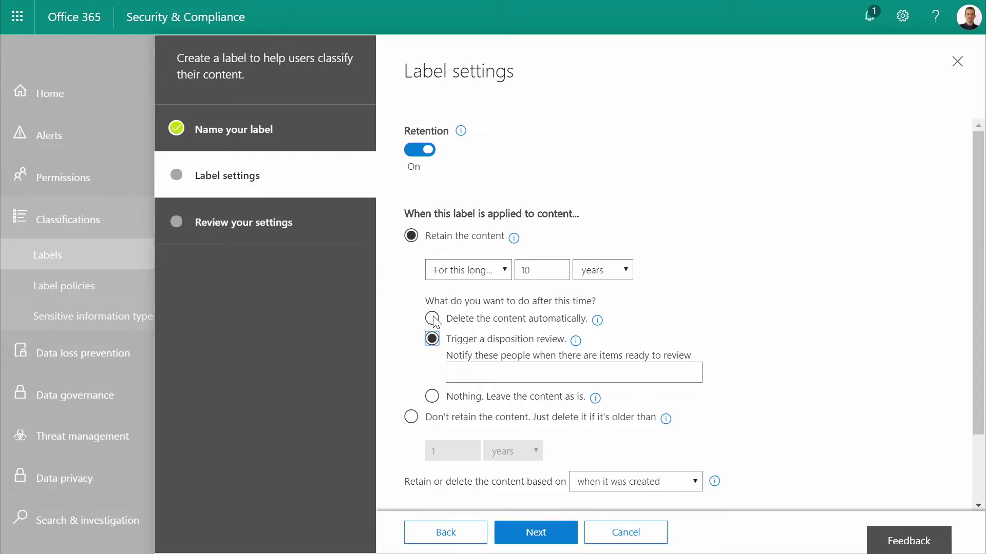
# Step: Reselect automatic deletion, review the retention-basis dropdown, and finish the Legal contracts label
pyautogui.click(432, 318)
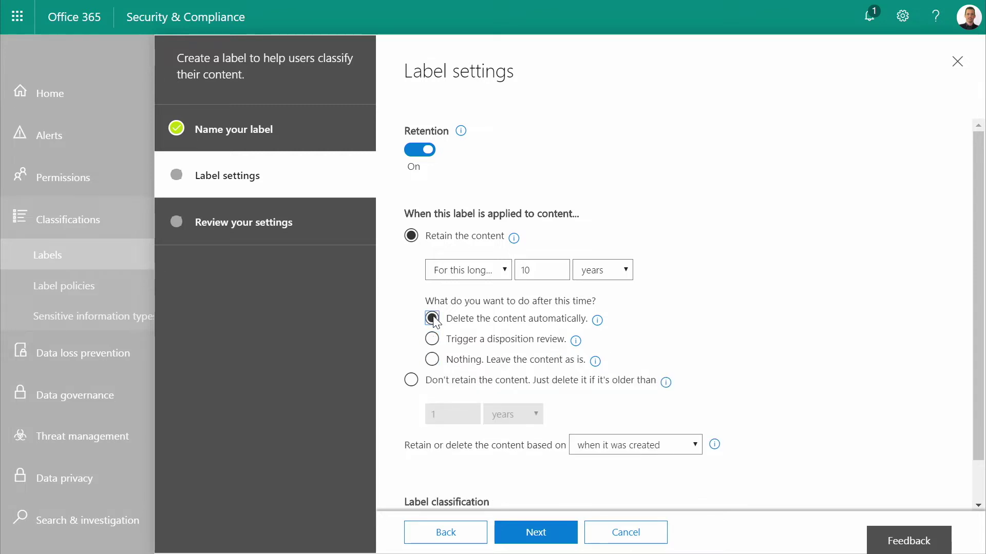
pyautogui.click(649, 451)
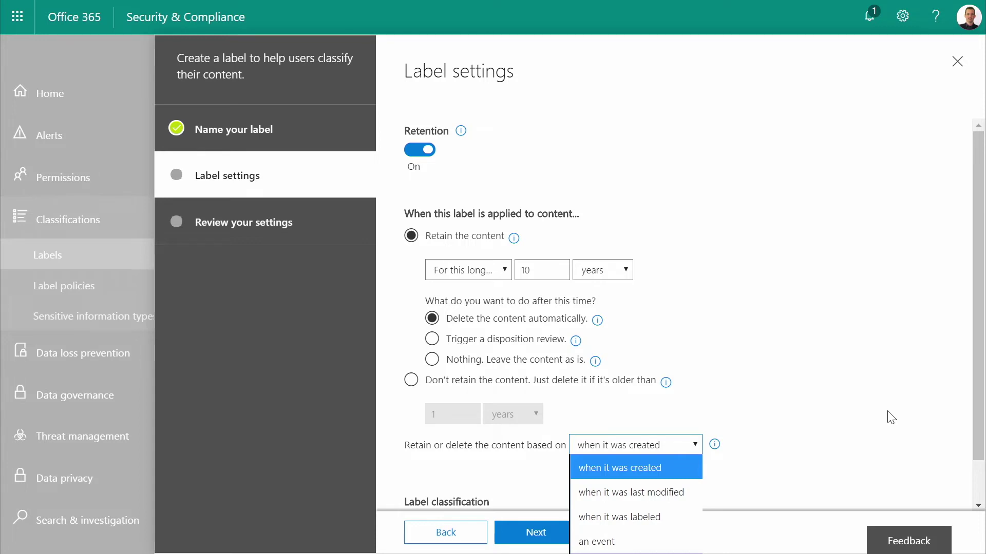
pyautogui.click(890, 419)
pyautogui.moveTo(978, 443); pyautogui.dragTo(980, 493)
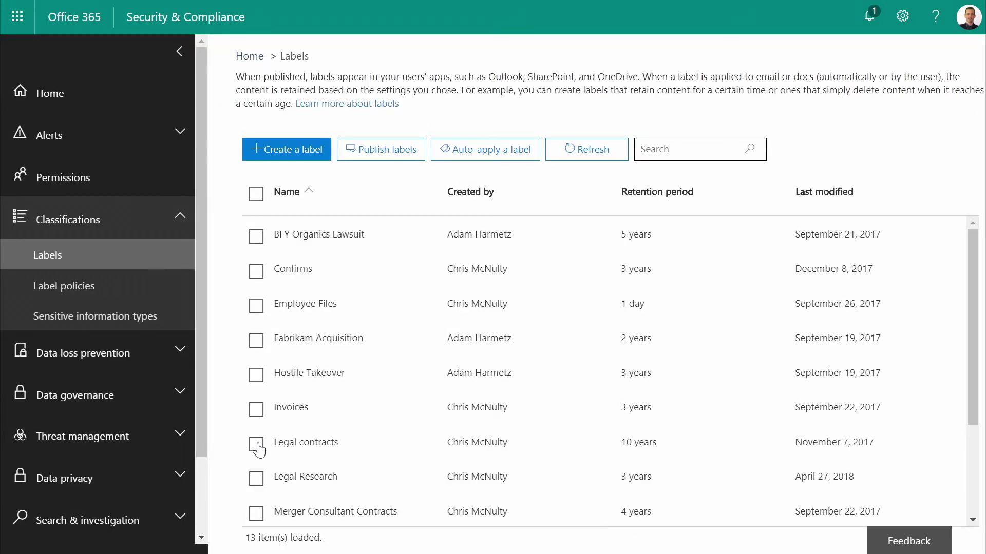
# Step: Publish the Legal contracts label to specific chosen locations, continuing to policy naming
pyautogui.click(257, 446)
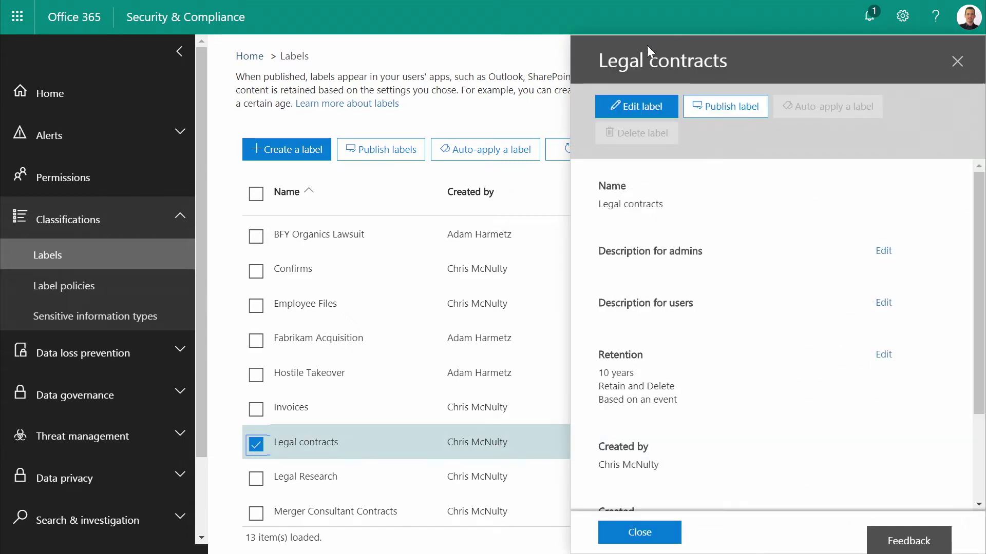
pyautogui.click(725, 107)
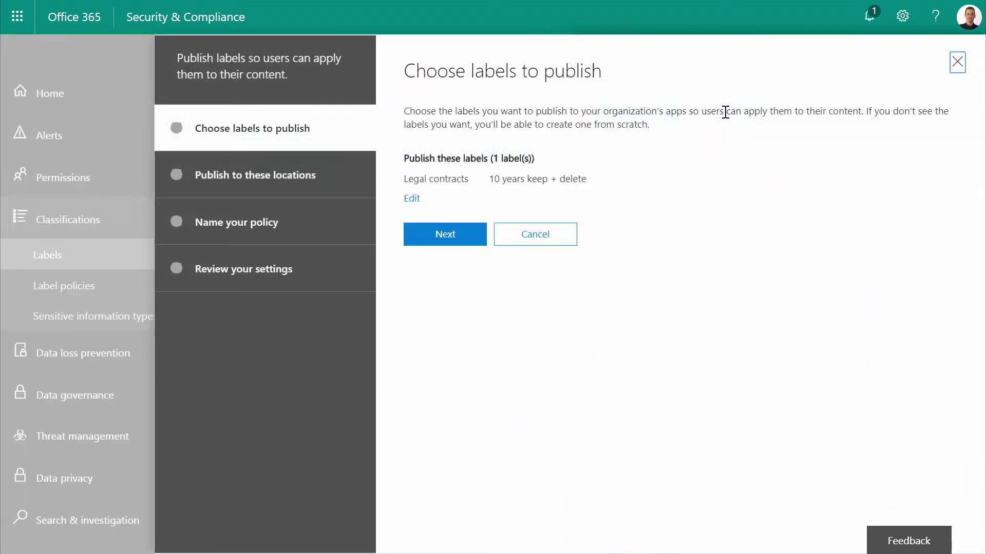
pyautogui.click(428, 235)
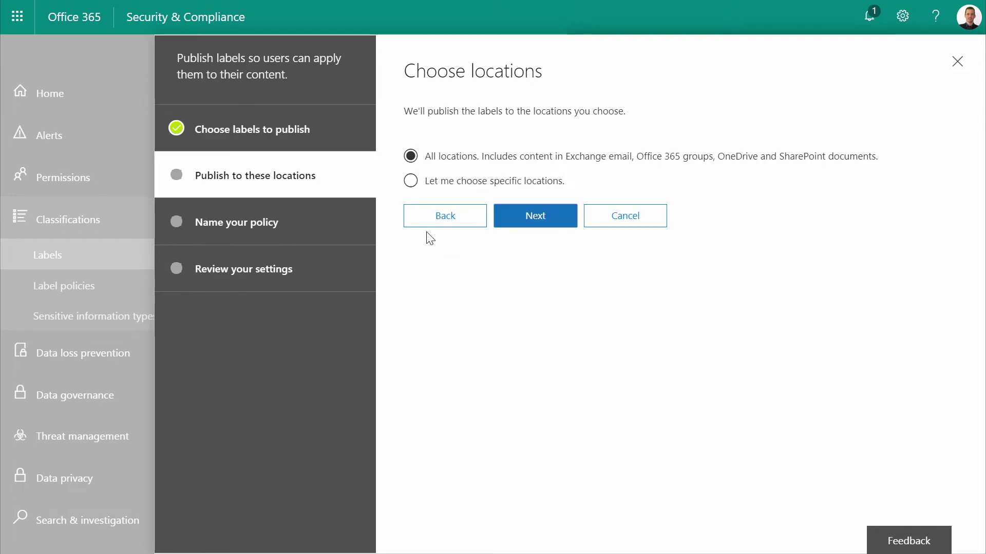
pyautogui.click(410, 180)
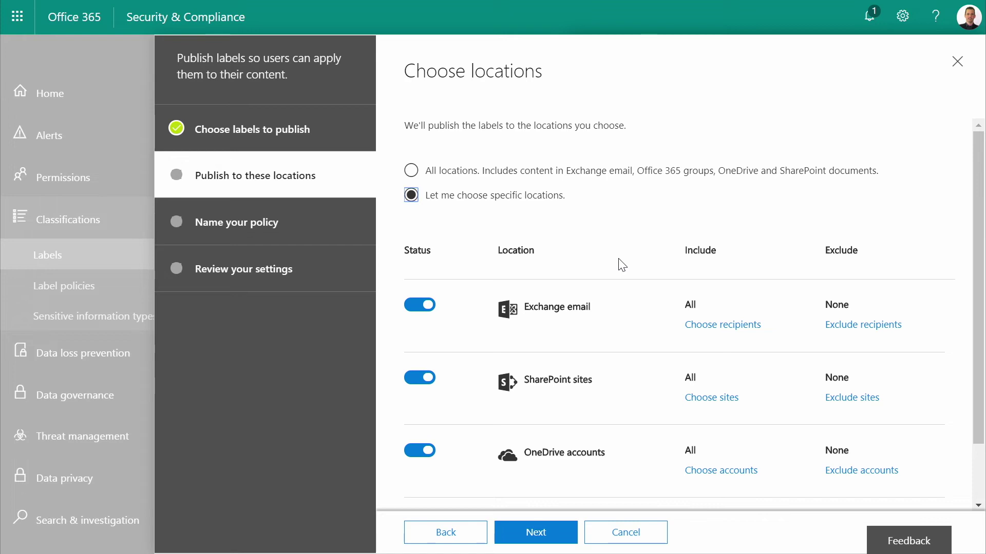
pyautogui.click(536, 532)
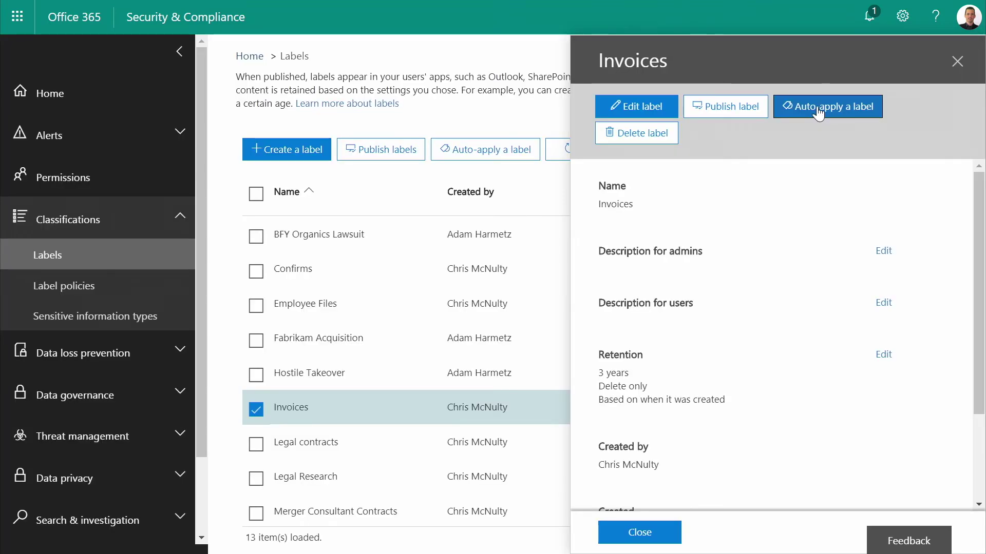
# Step: Auto-apply Invoices on sensitive information using the Privacy 'Canada PII Data' template
pyautogui.click(818, 107)
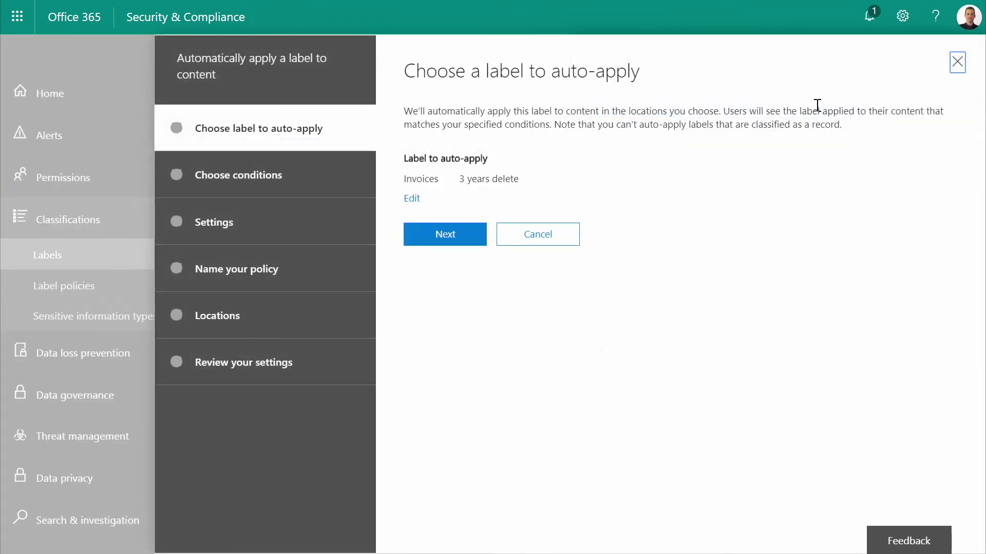
pyautogui.click(454, 233)
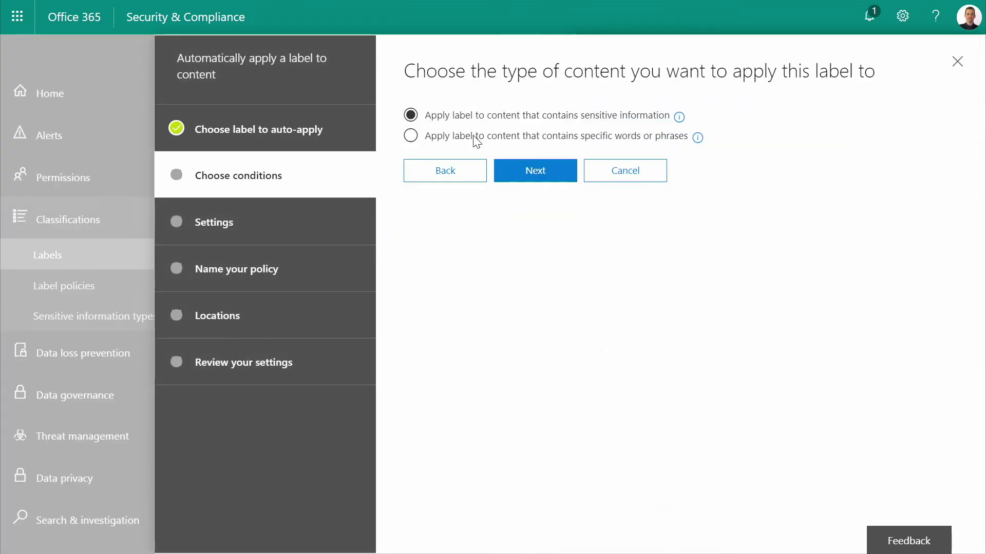
pyautogui.click(544, 184)
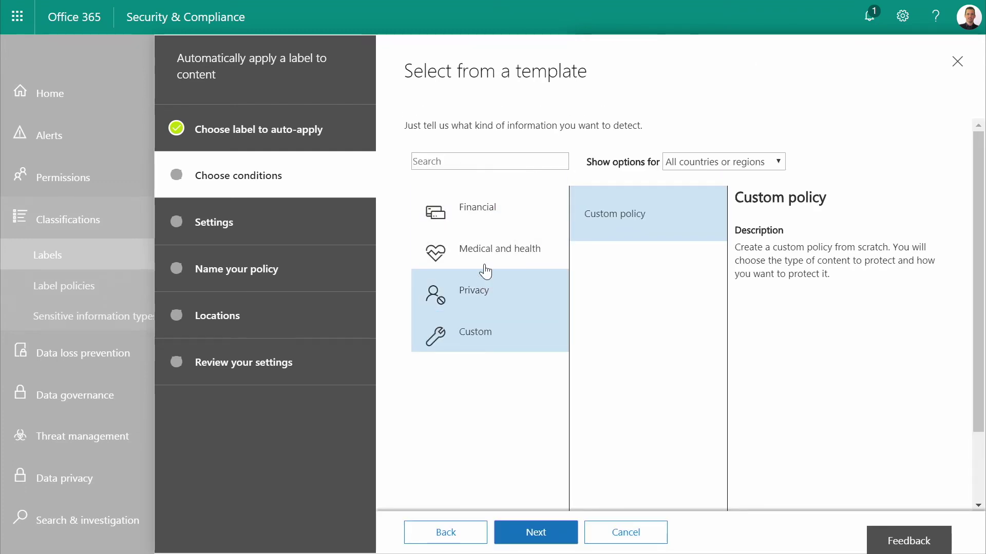
pyautogui.click(484, 214)
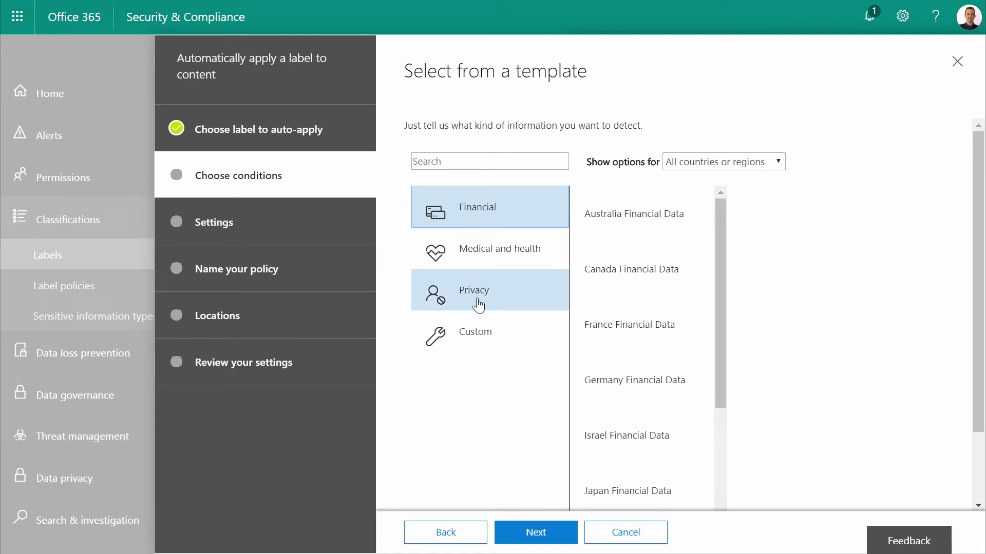
pyautogui.click(479, 329)
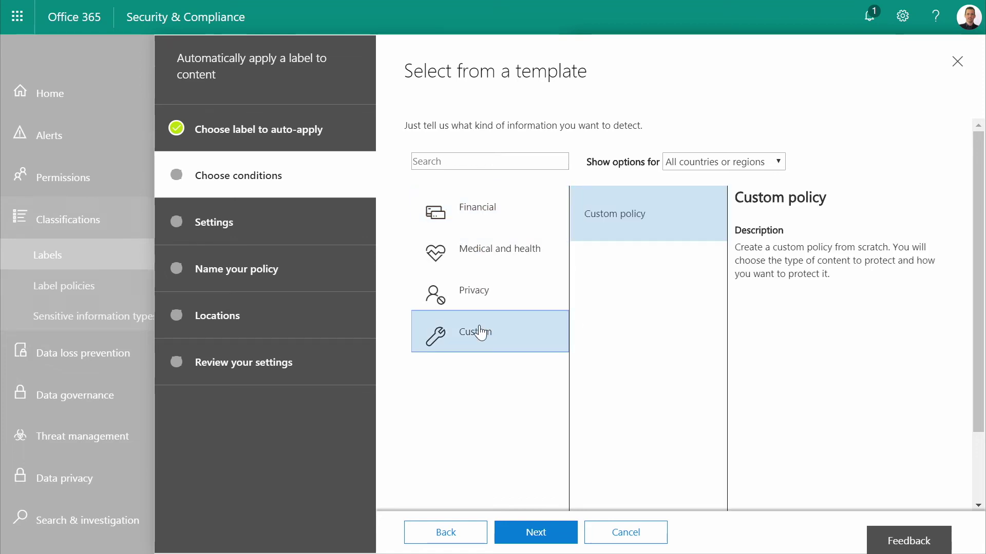
pyautogui.click(476, 291)
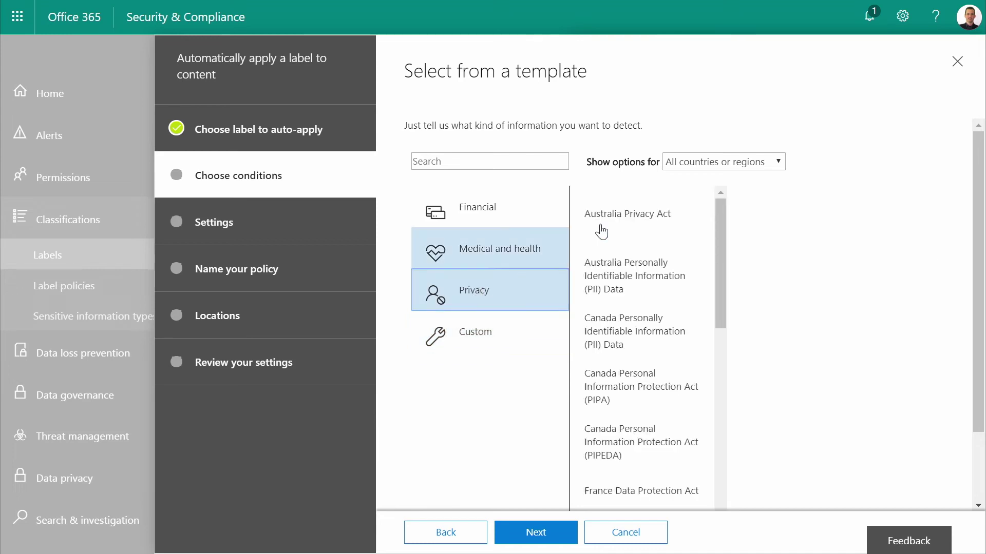
pyautogui.click(665, 332)
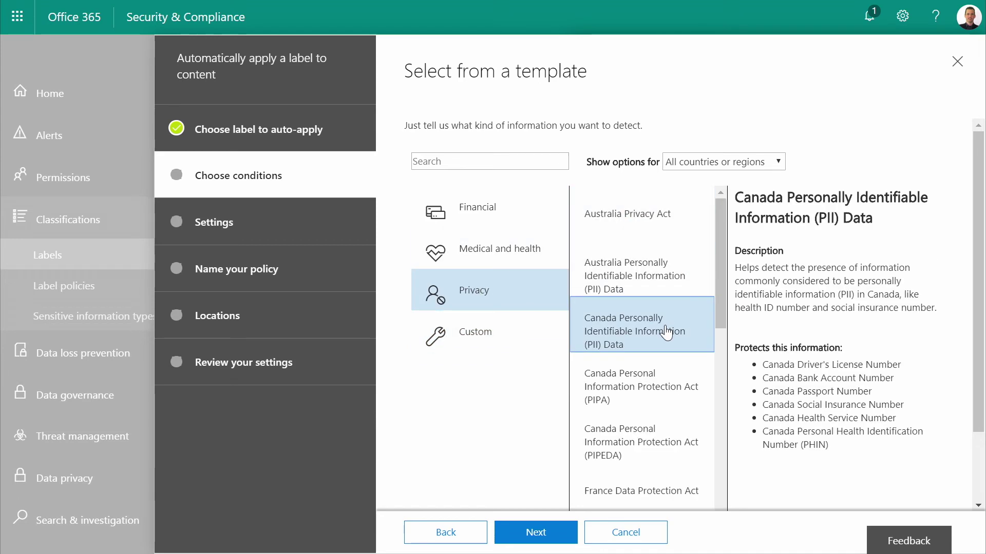
pyautogui.click(556, 539)
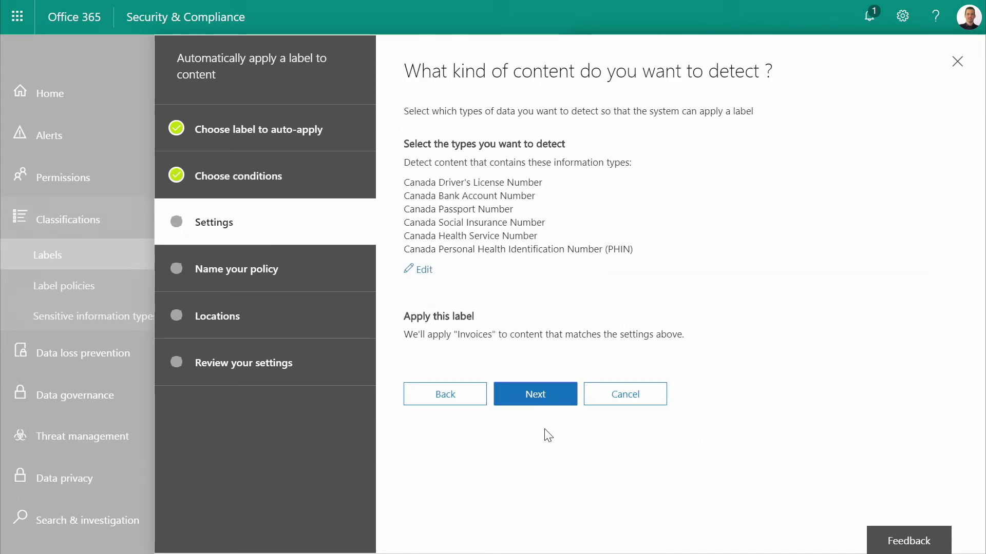
# Step: Accept the detected Canada PII types, name the Invoices policy, and choose specific locations
pyautogui.click(529, 402)
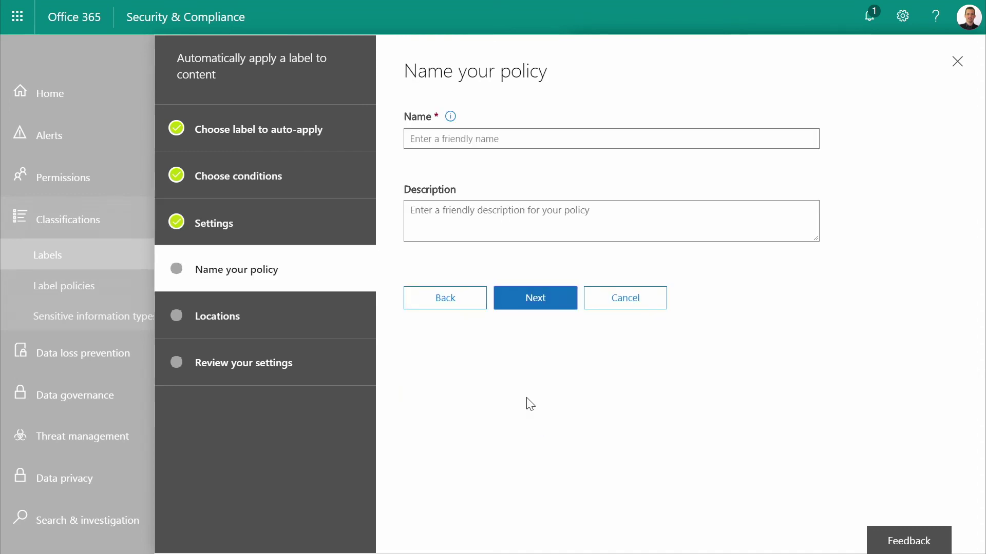
pyautogui.click(456, 138)
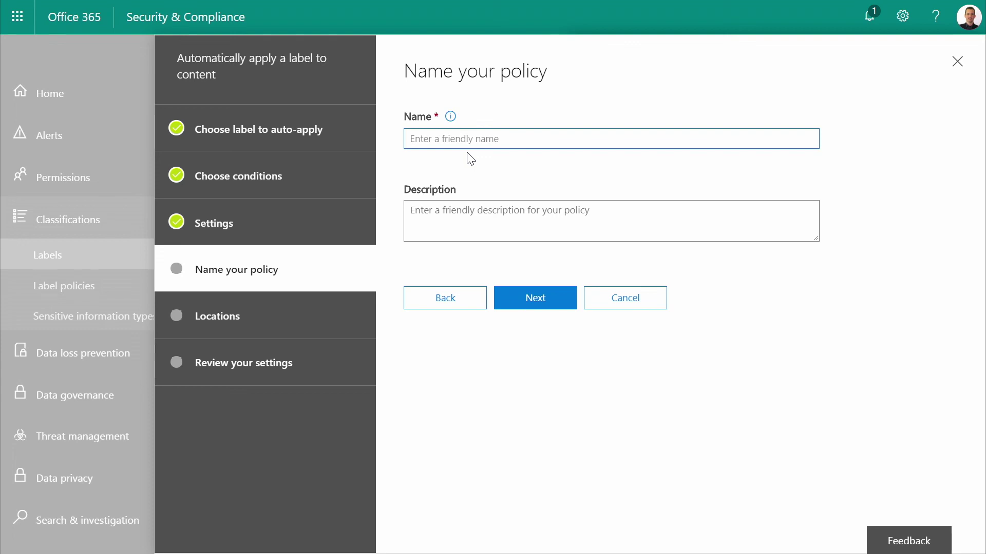
pyautogui.write('Canada')
pyautogui.click(522, 304)
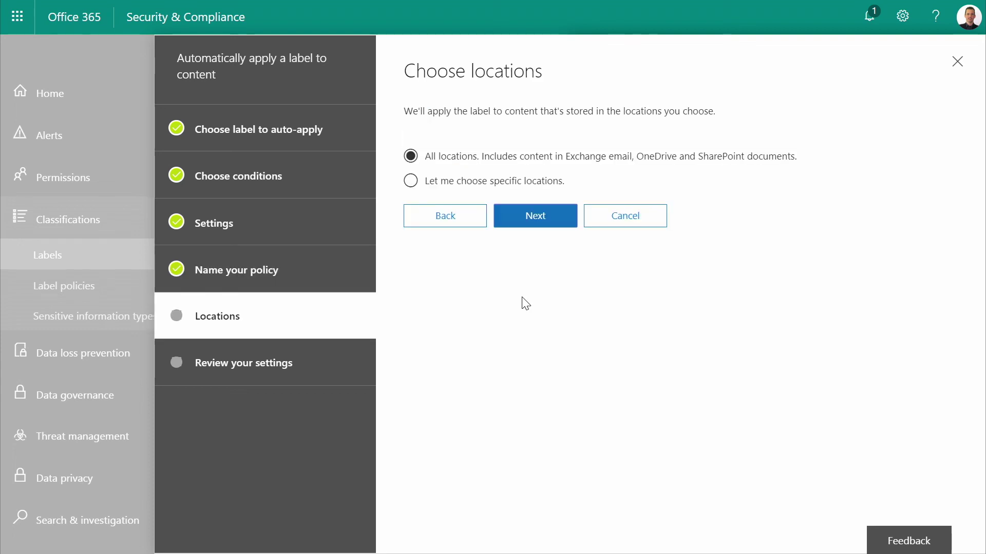
pyautogui.click(493, 185)
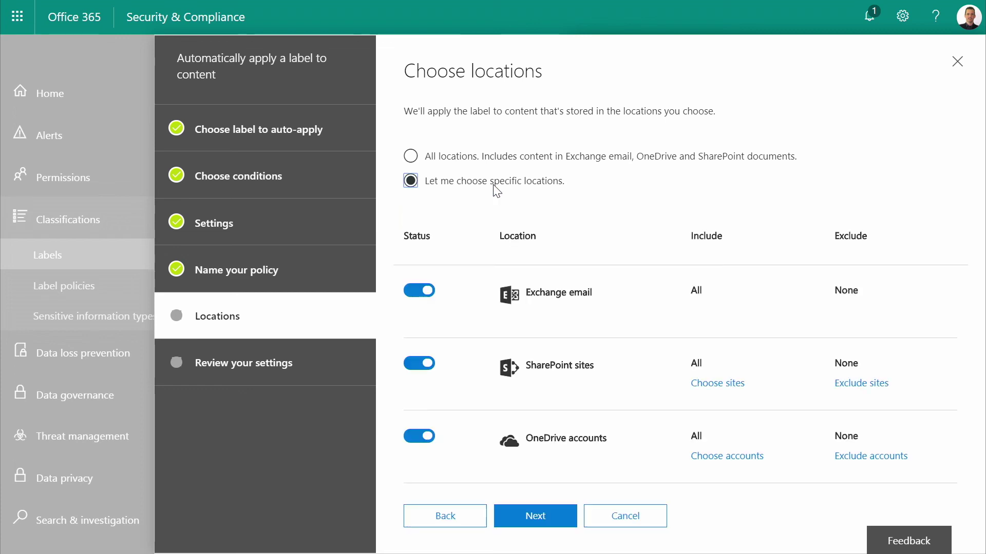